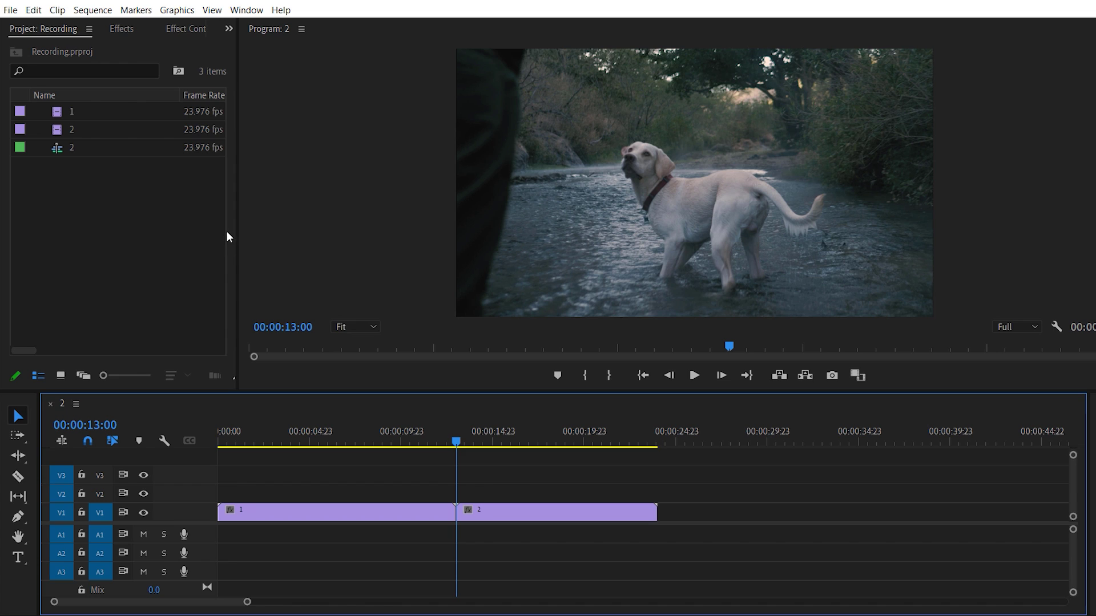
# - Show the Effects panel and expand its Presets folder
pyautogui.click(121, 29)
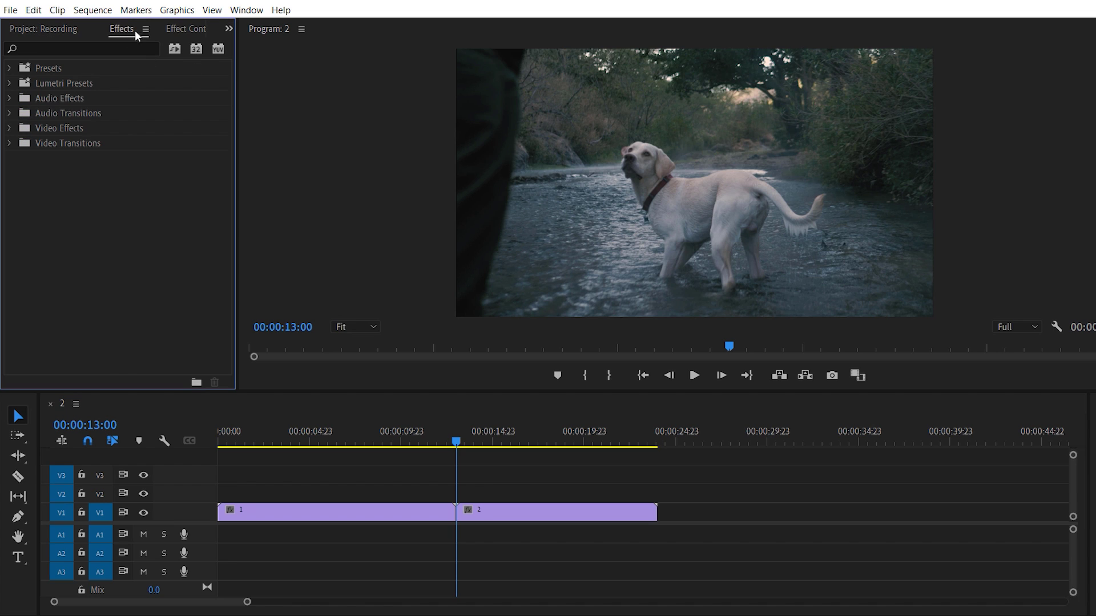
pyautogui.click(246, 10)
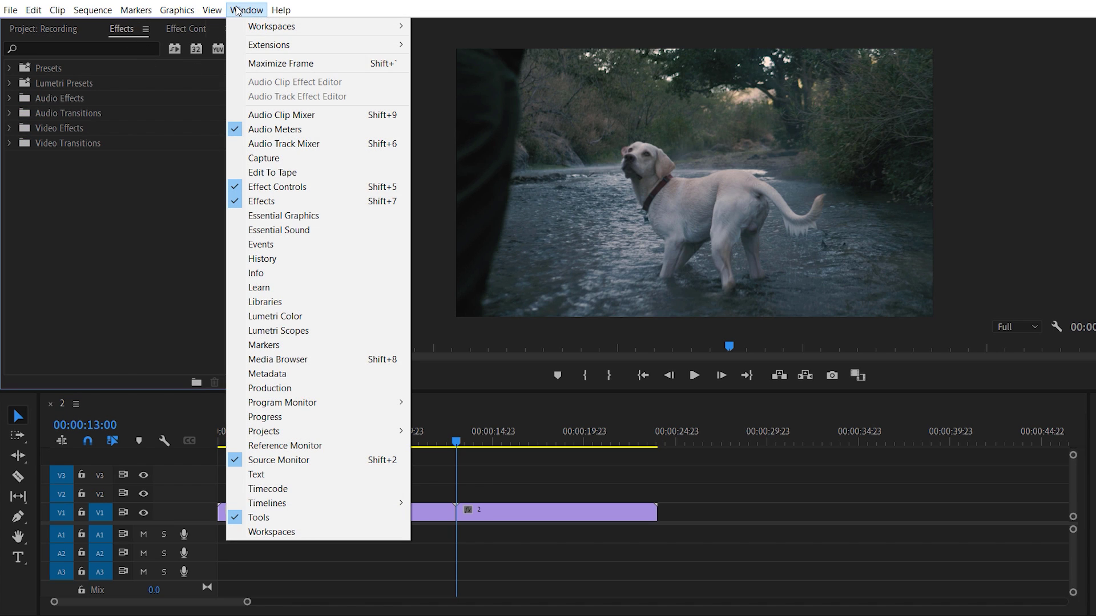
pyautogui.click(260, 203)
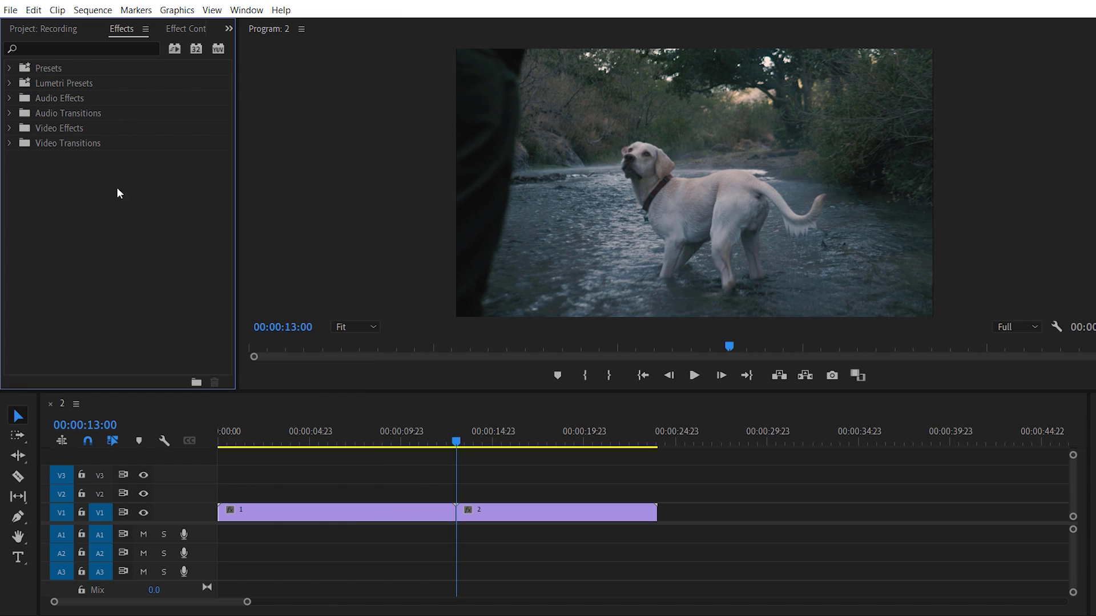
pyautogui.click(62, 75)
pyautogui.click(9, 69)
# - Import the Zoom Transitions preset file and expand the Zoom Transitions - WAHLA VFX folder
pyautogui.rightClick(154, 116)
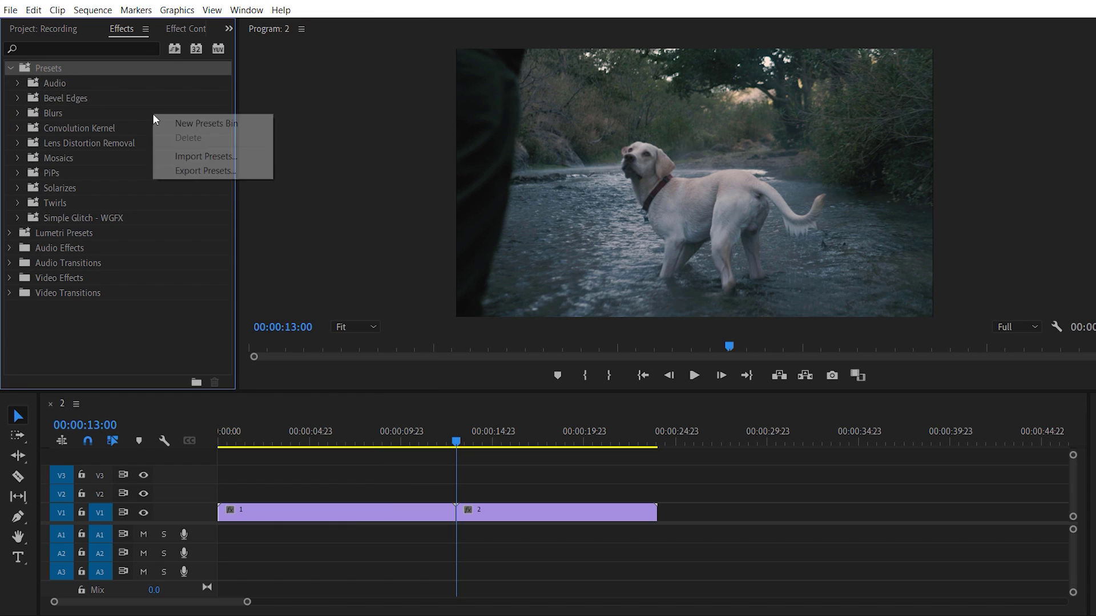
pyautogui.click(246, 161)
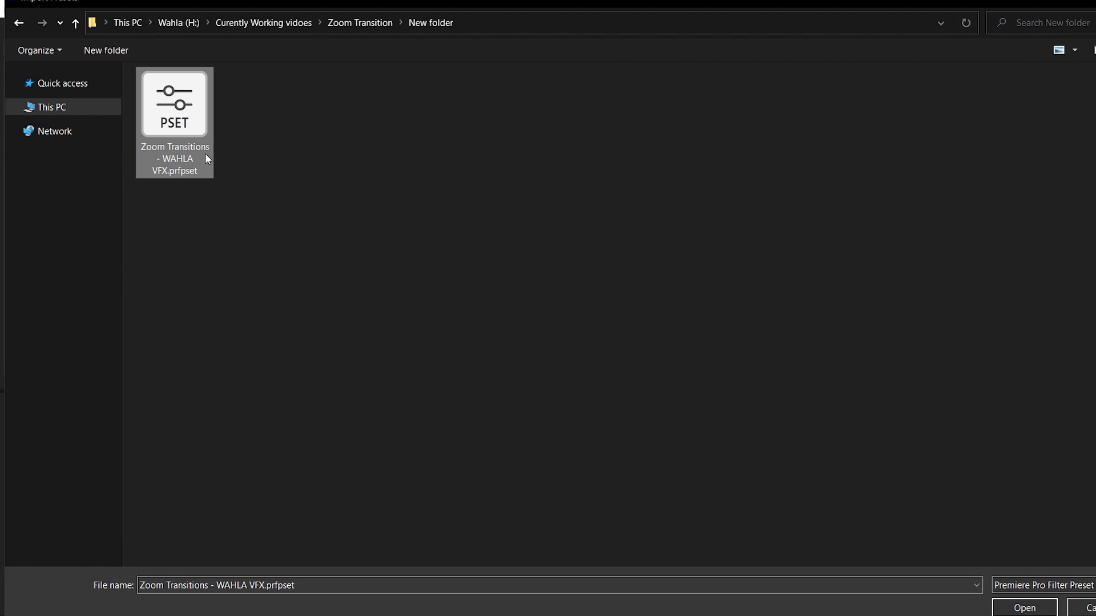
pyautogui.click(1025, 608)
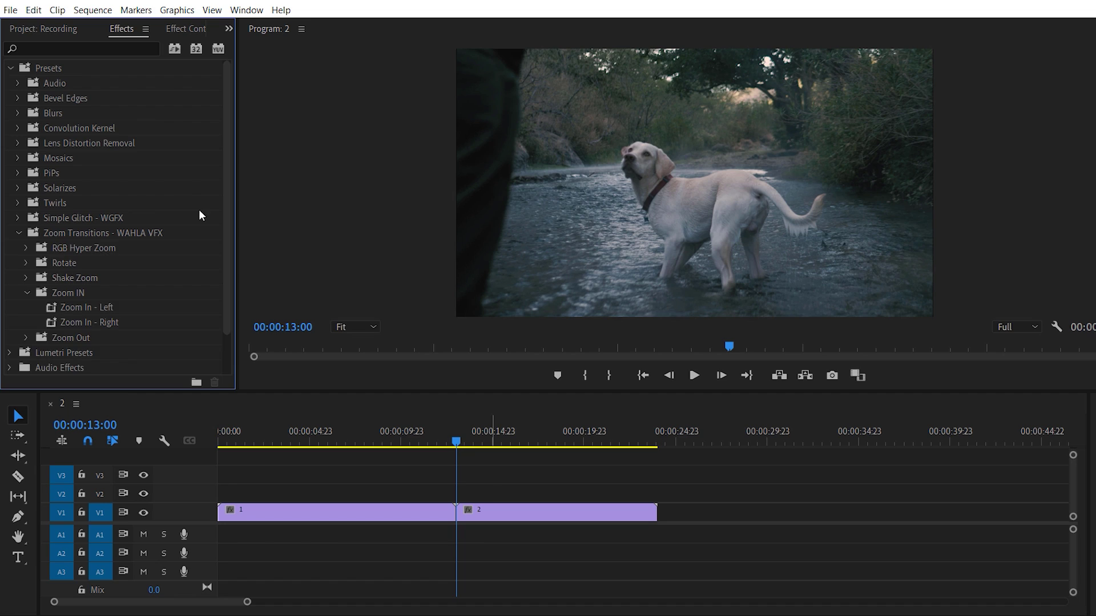
pyautogui.click(104, 235)
pyautogui.click(17, 234)
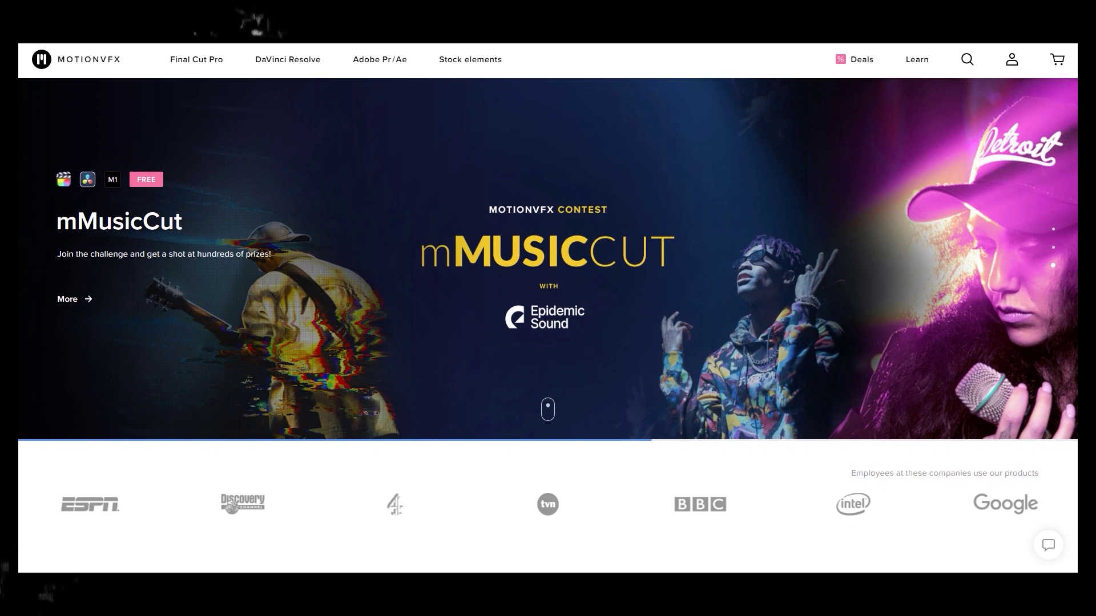
# - Scroll down the MotionVFX homepage to its plugin collection cards
pyautogui.scroll(-6, 548, 325)
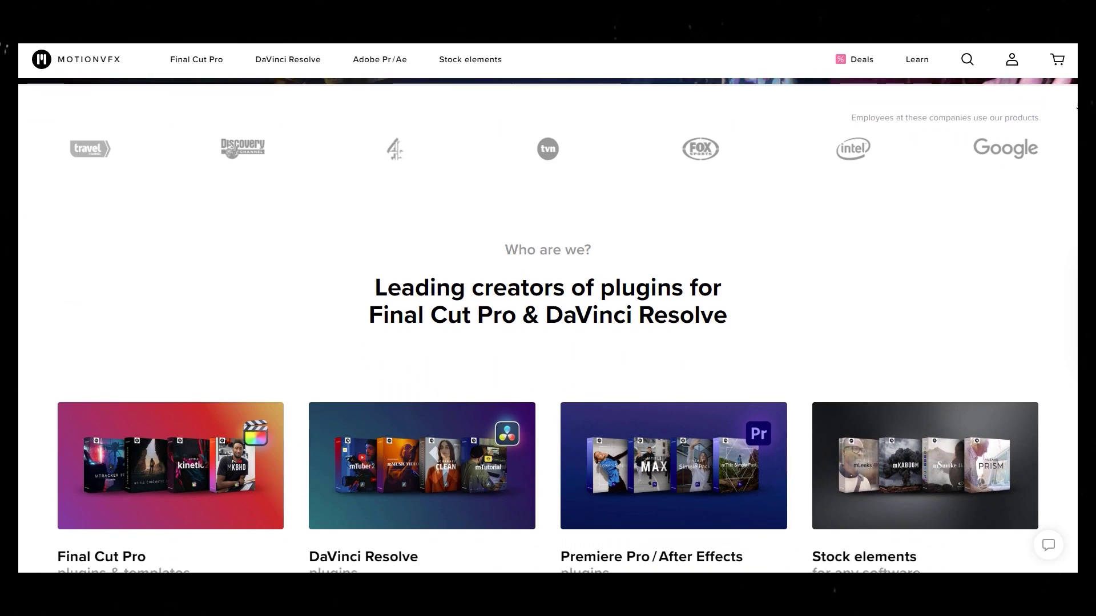
pyautogui.scroll(-3, 548, 325)
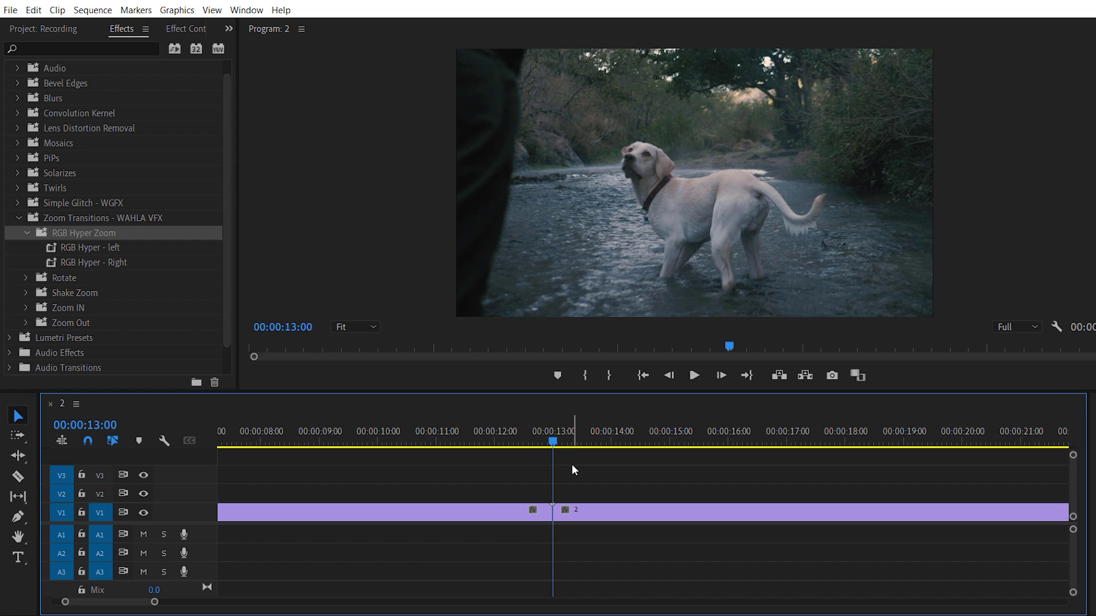
# - Razor-cut V1 at 00:00:12:14 on the horse clip and 00:00:13:10 on the dog clip
pyautogui.hotkey('shift', 'Left')
pyautogui.hotkey('shift', 'Left')
pyautogui.click(517, 517)
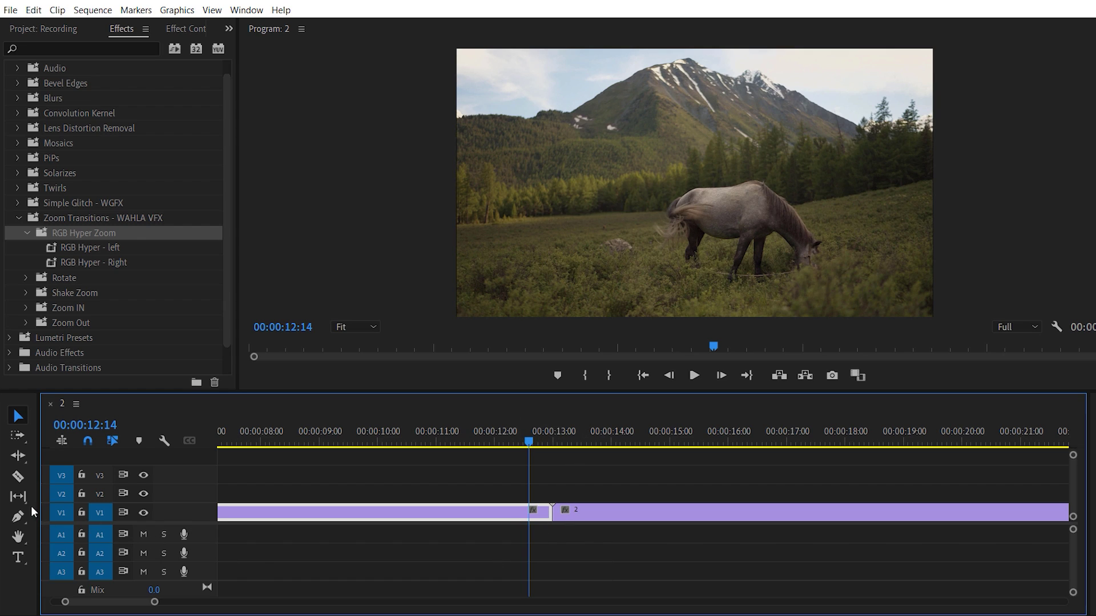
pyautogui.click(18, 476)
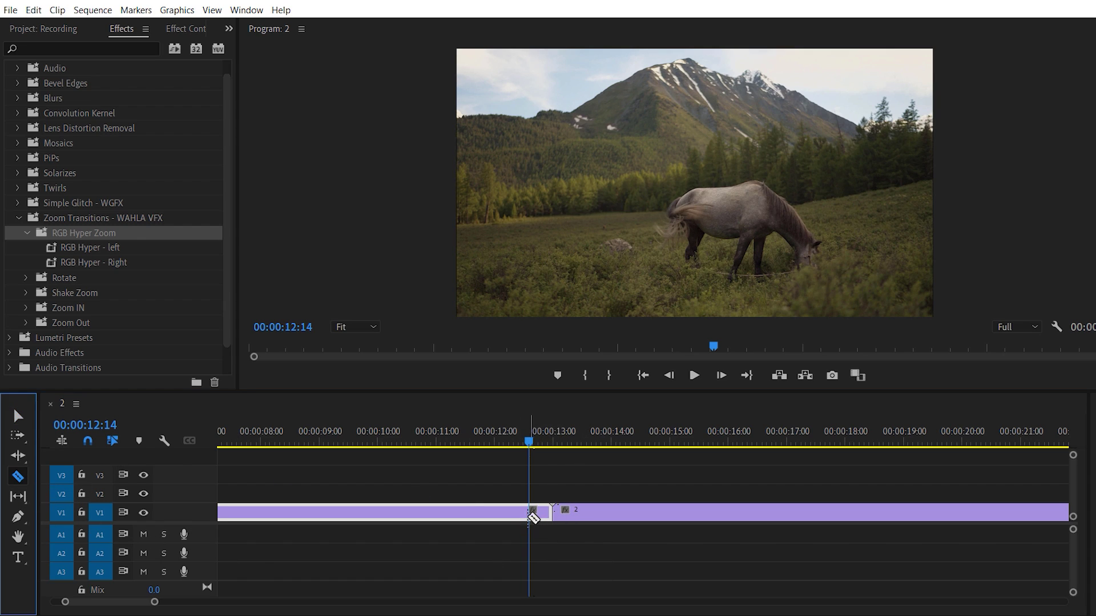
pyautogui.click(530, 514)
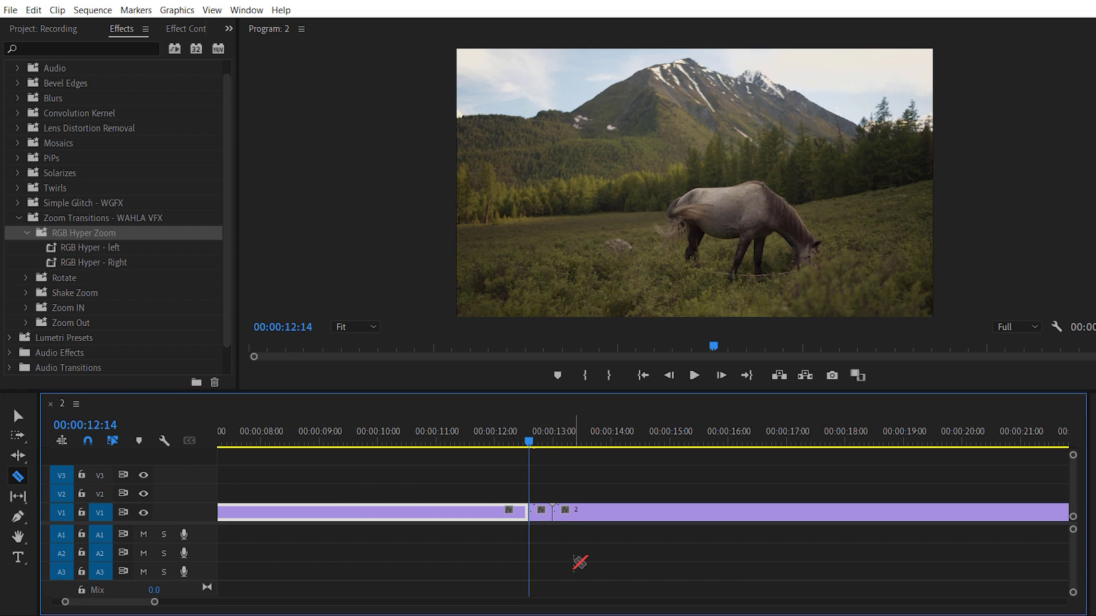
pyautogui.press('Down')
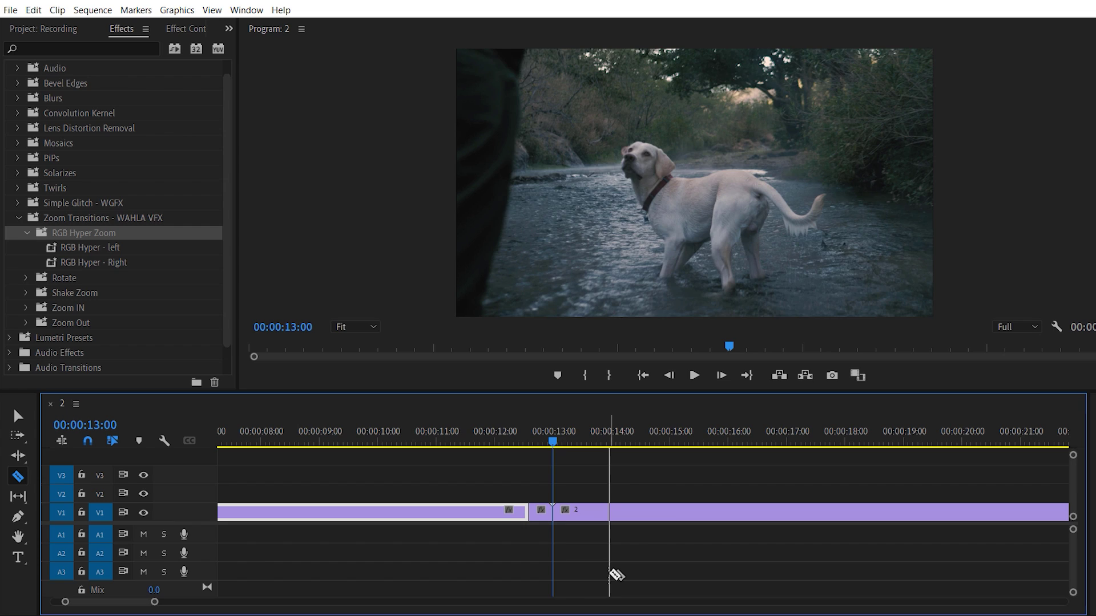
pyautogui.press('space')
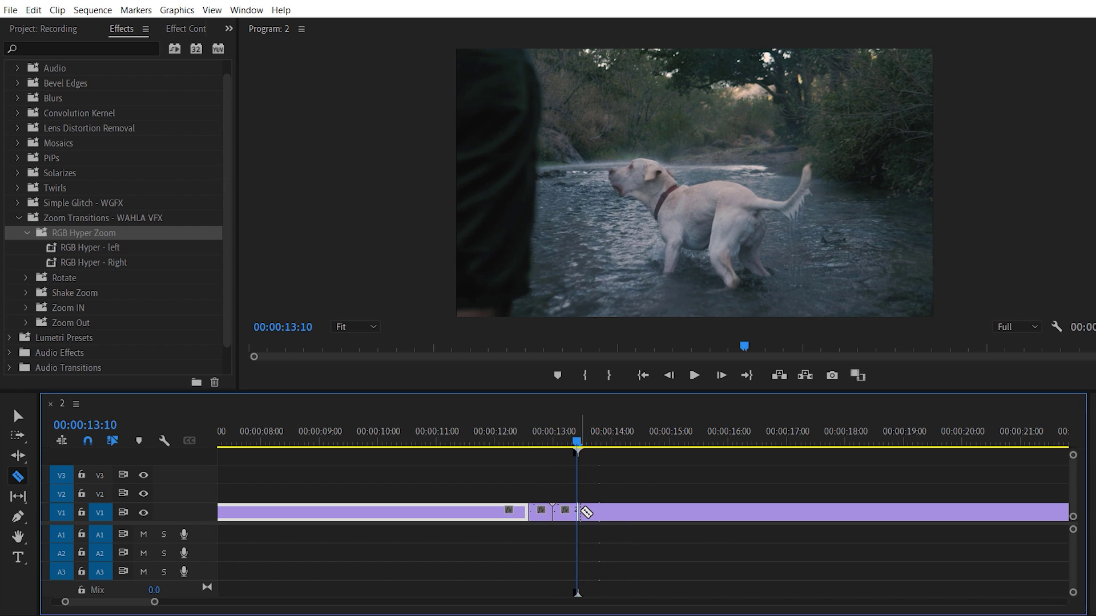
pyautogui.click(585, 512)
# - Return to the Selection tool, park the playhead at the 00:00:13:00 edit, and save
pyautogui.press('v')
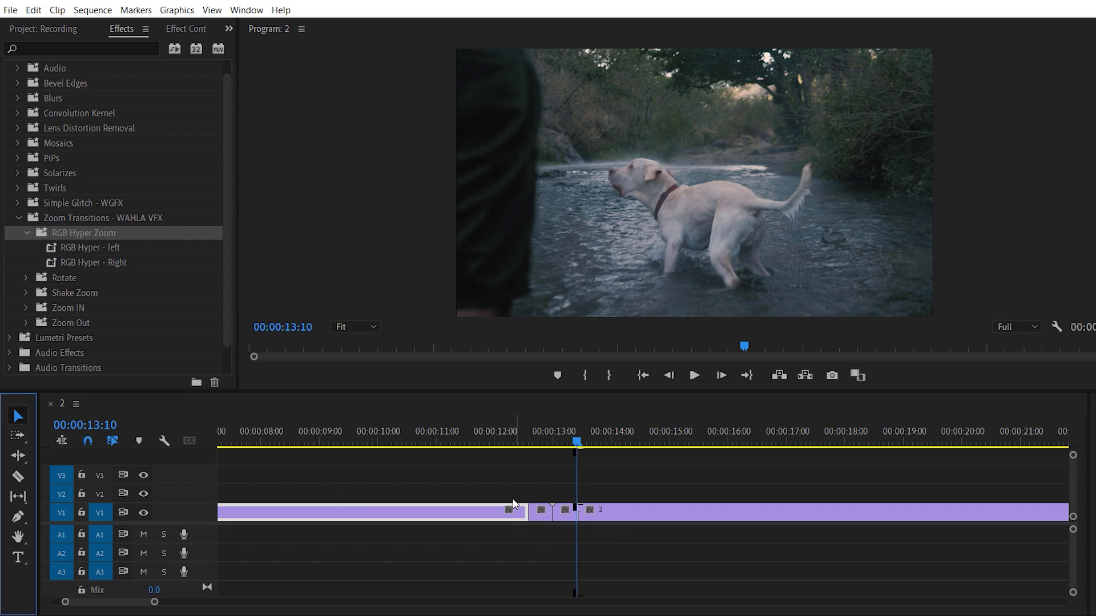
pyautogui.scroll(2, 549, 488)
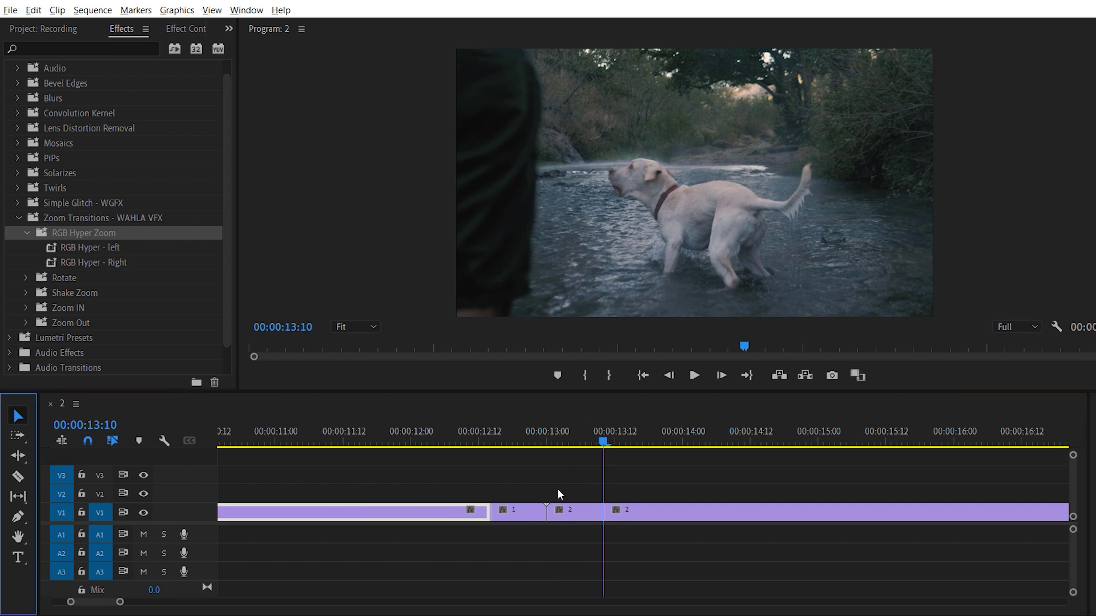
pyautogui.click(505, 442)
pyautogui.moveTo(505, 439); pyautogui.dragTo(547, 450)
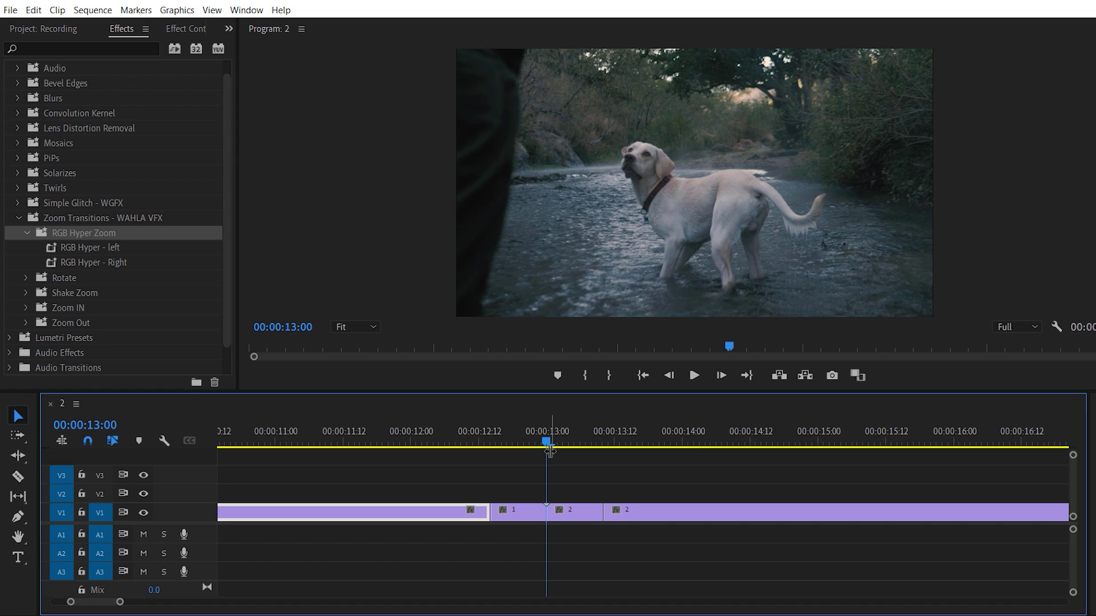
pyautogui.hotkey('ctrl', 's')
# - Select the short horse and dog pieces around the cut and pick the RGB Hyper - left preset
pyautogui.click(518, 519)
pyautogui.click(577, 517)
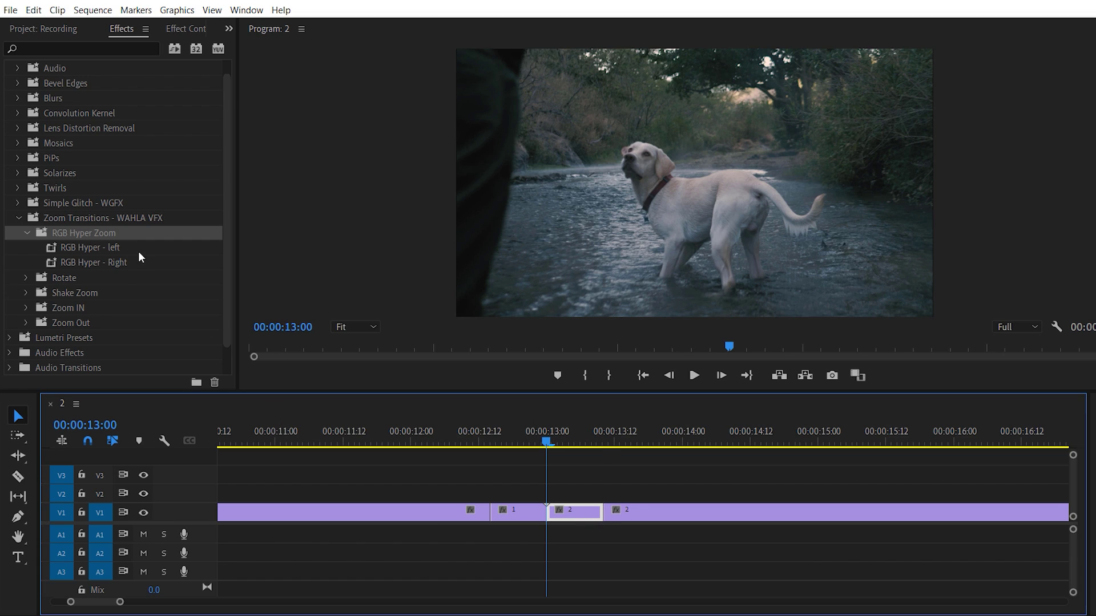
pyautogui.scroll(-1, 139, 253)
pyautogui.click(100, 218)
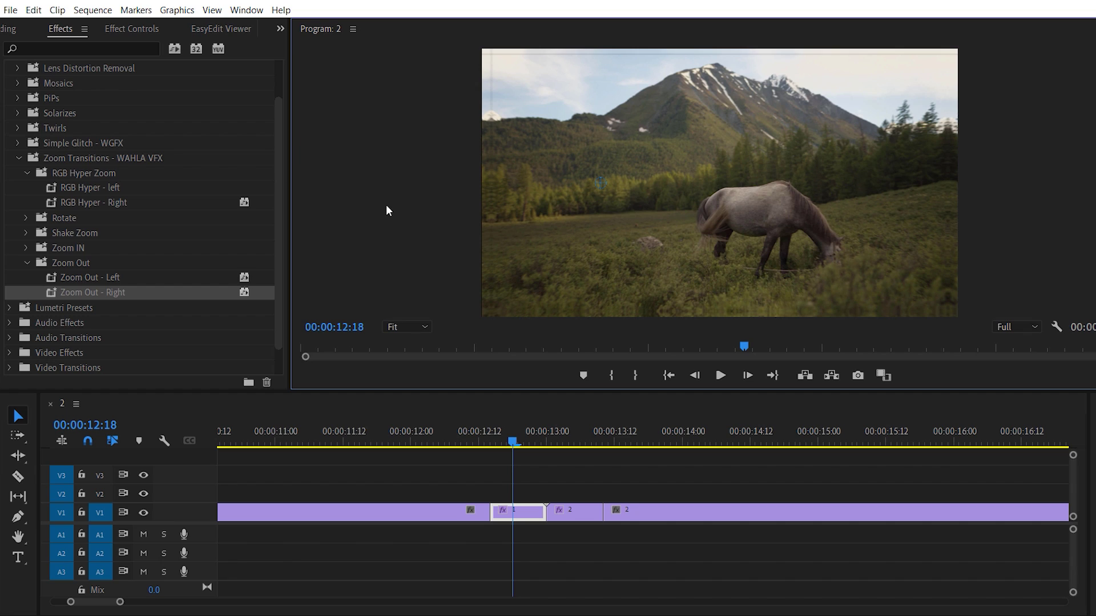
# - In Effect Controls, shift the second Mirror's reflection centre X from 960 to 991
pyautogui.click(136, 32)
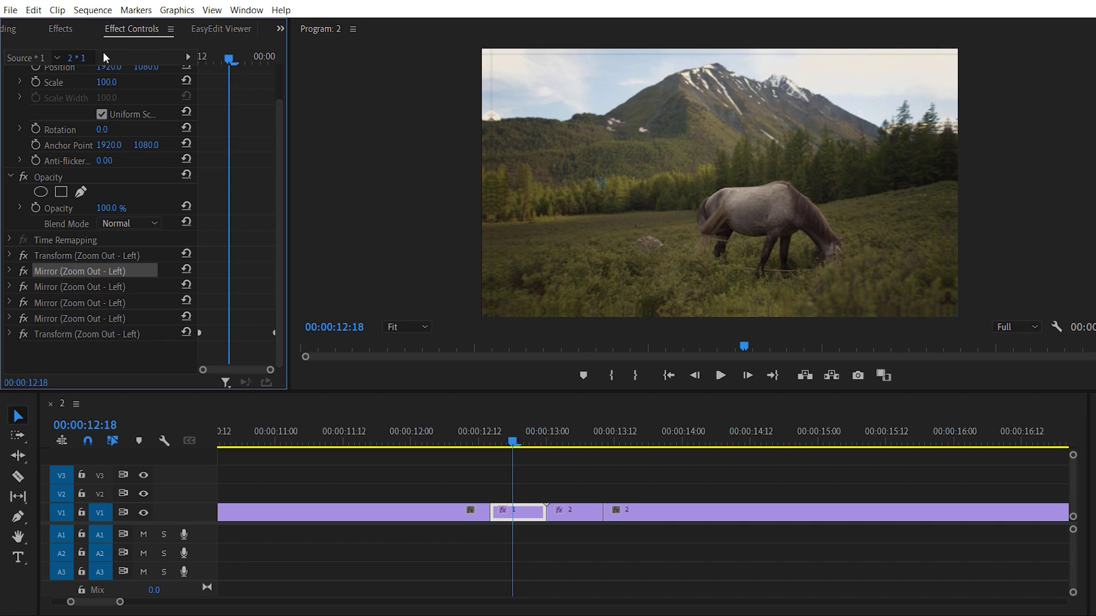
pyautogui.click(264, 231)
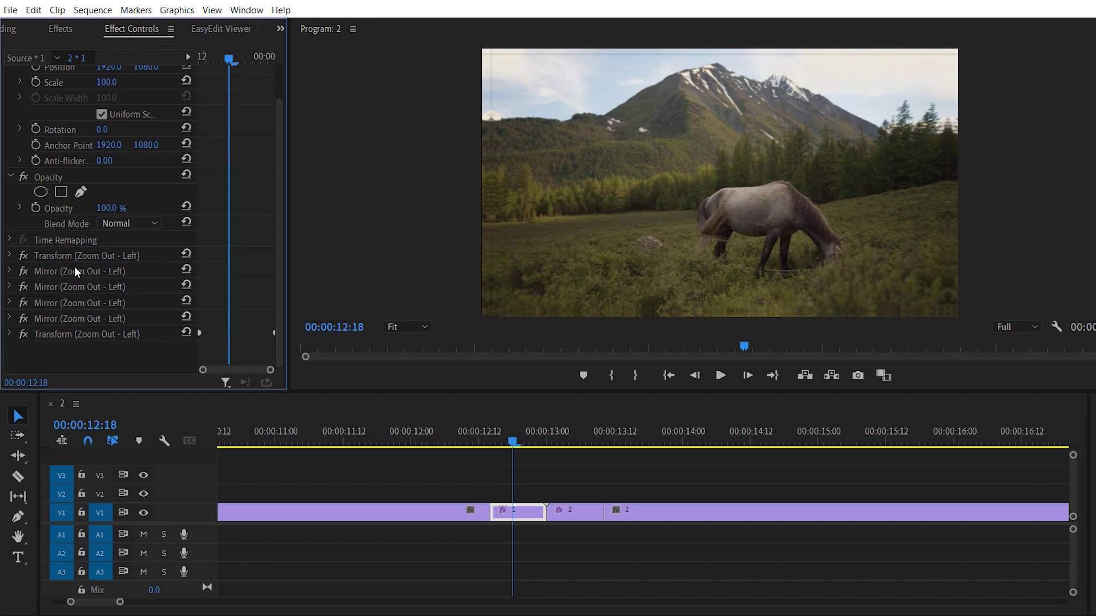
pyautogui.click(72, 319)
pyautogui.click(10, 271)
pyautogui.scroll(-1, 157, 276)
pyautogui.click(107, 289)
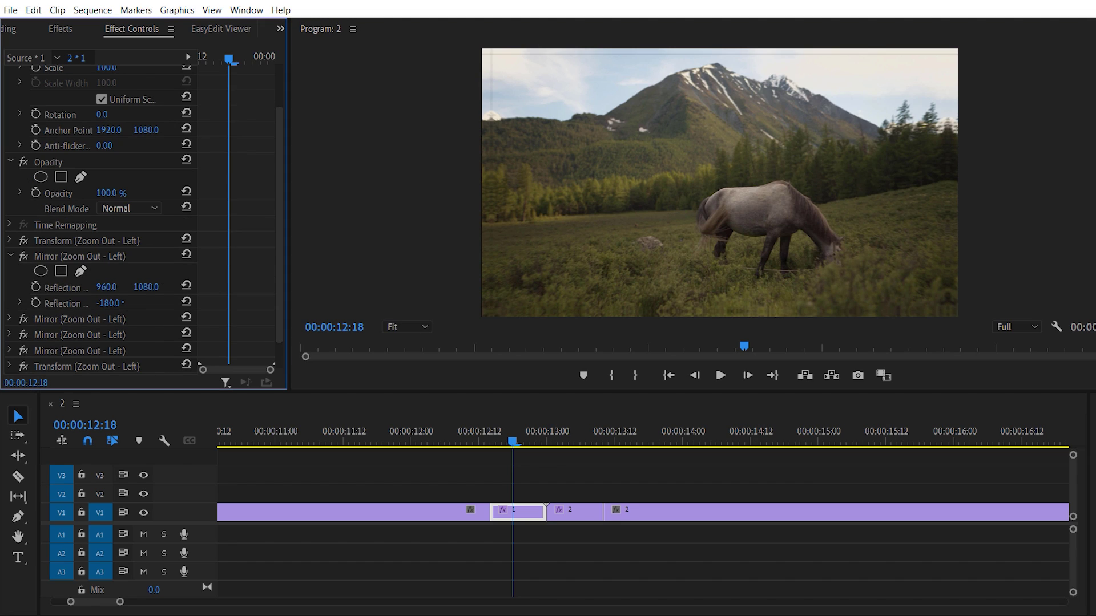
pyautogui.moveTo(108, 289)
pyautogui.mouseDown()
pyautogui.moveTo(125, 289)
pyautogui.moveTo(107, 288)
pyautogui.mouseUp()
# - Raise the fourth Mirror's reflection centre Y from 540 to 545
pyautogui.click(11, 256)
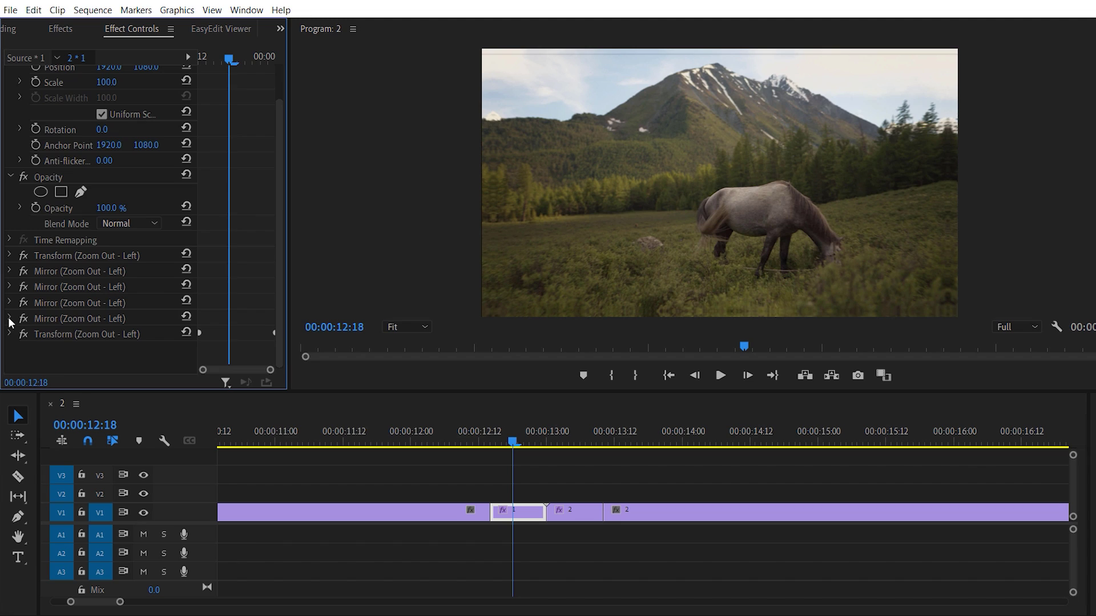
pyautogui.click(10, 318)
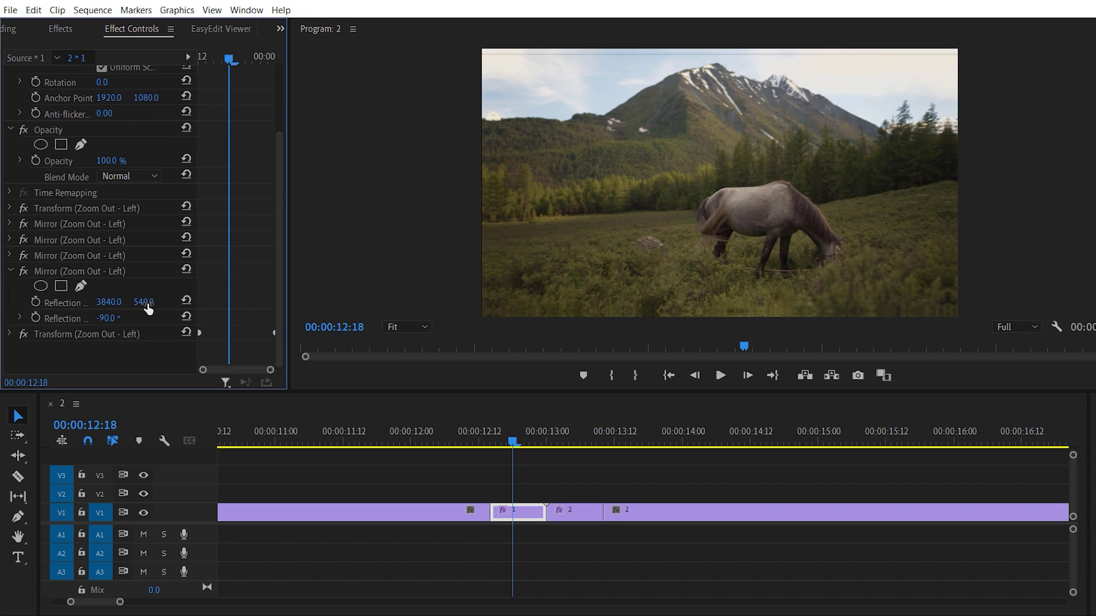
pyautogui.moveTo(144, 302); pyautogui.dragTo(147, 302)
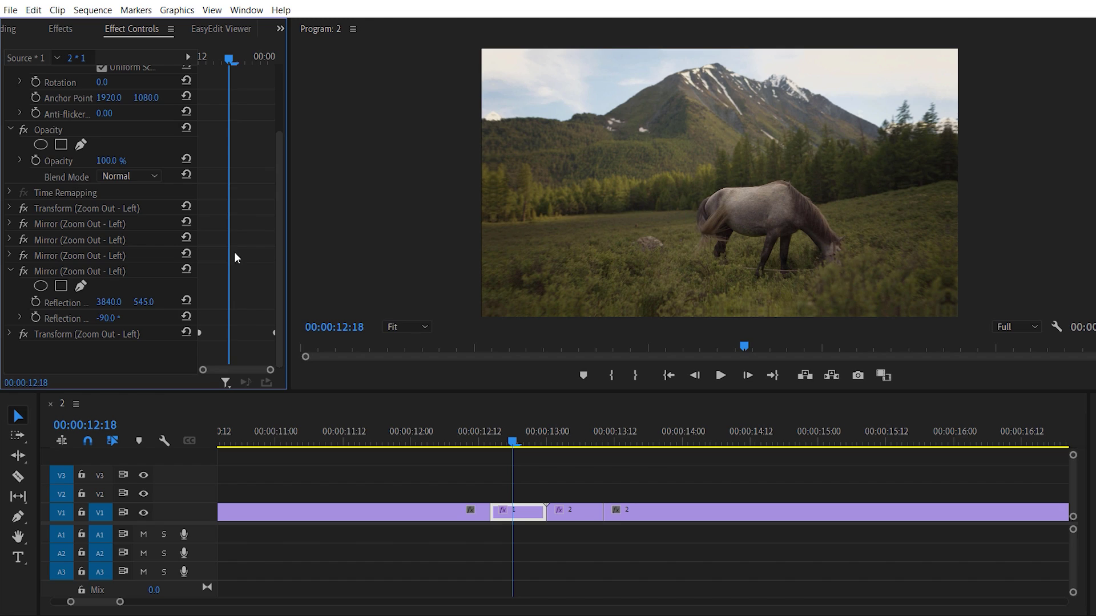